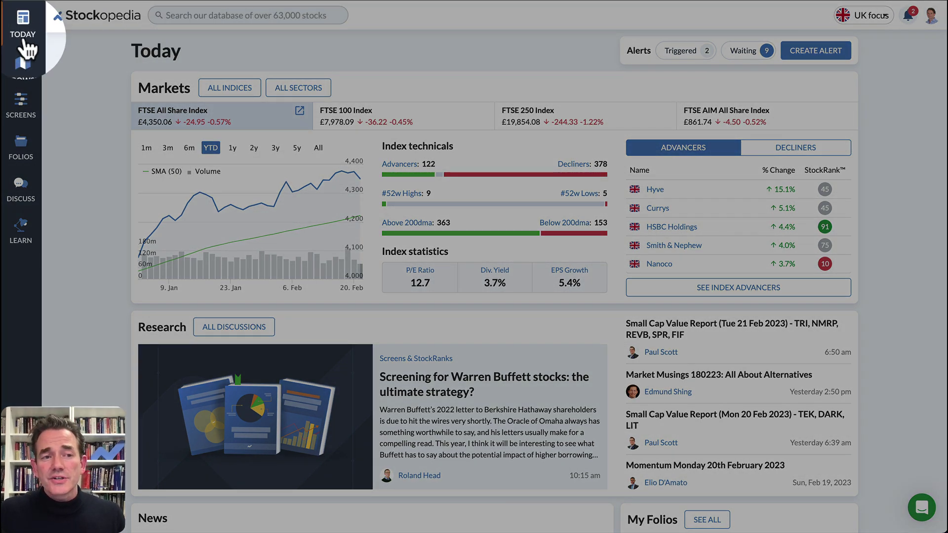
Step: Create a folio named 'My Portfolio' in UK Pound Sterling, benchmarked against the FTSE All Share Index
mouse_move(22, 144)
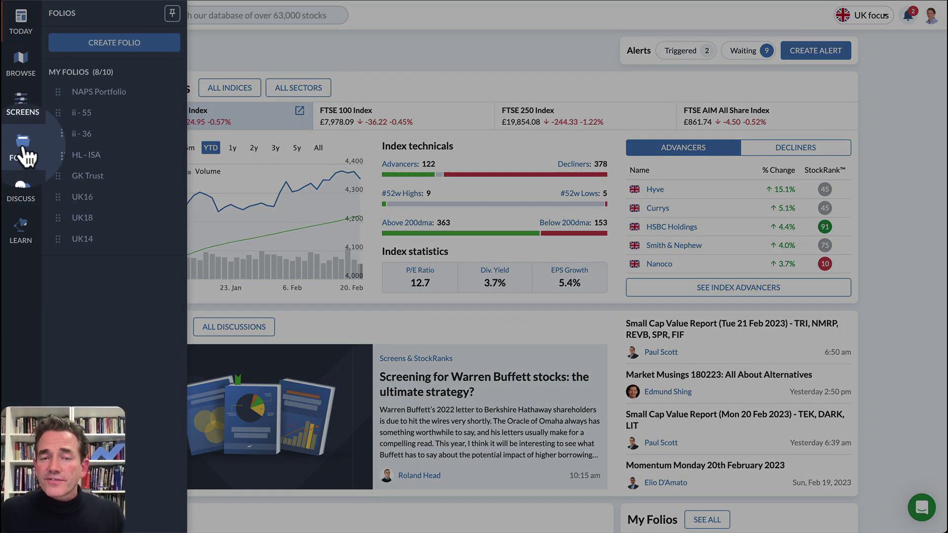
left_click(121, 43)
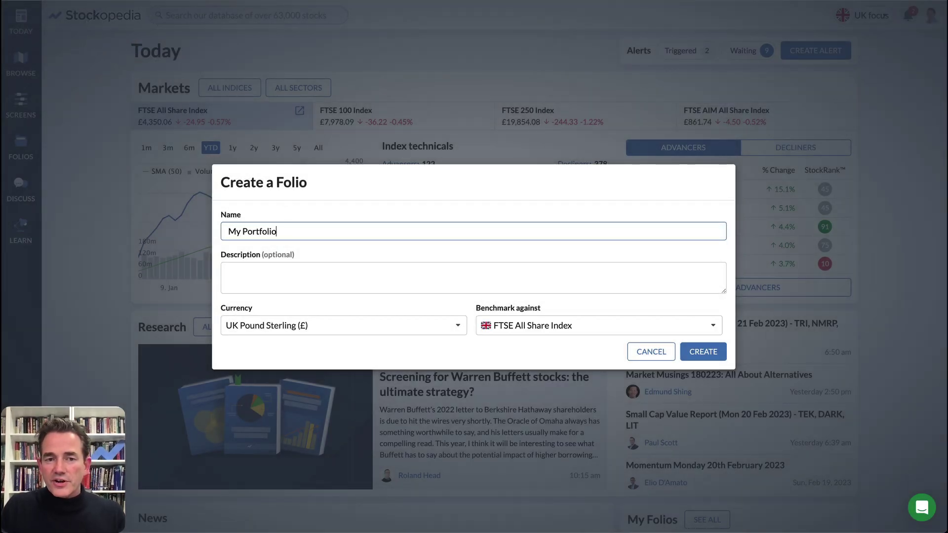
left_click(368, 332)
left_click(450, 334)
left_click(556, 333)
left_click(548, 343)
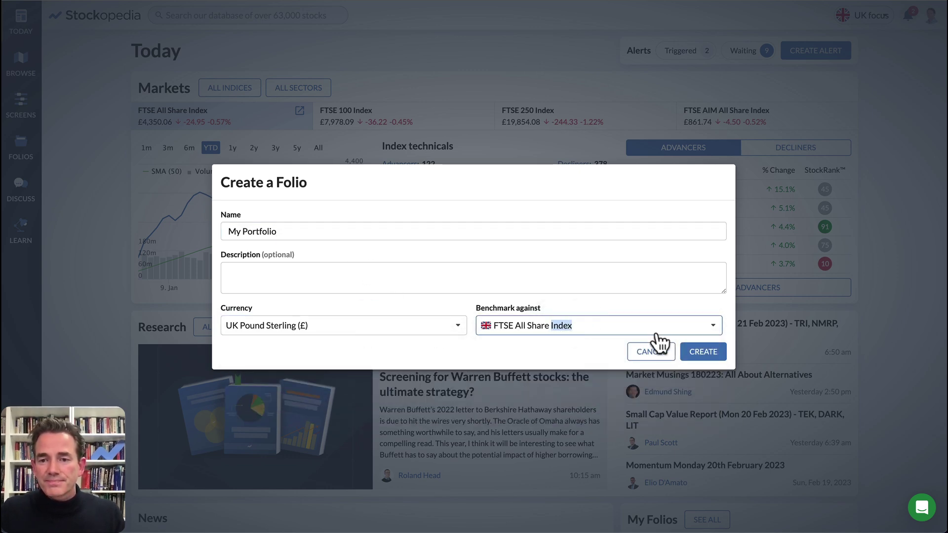
left_click(703, 353)
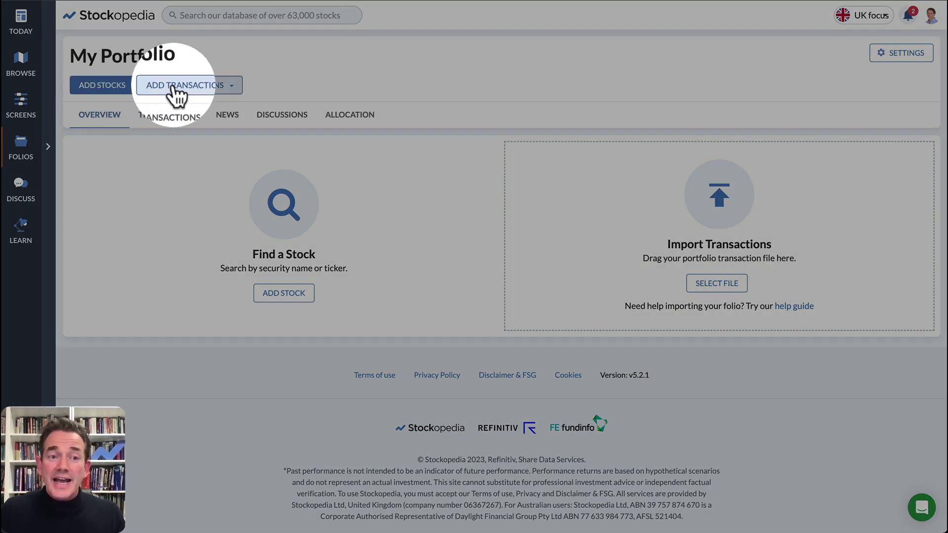
Step: Select BP (LON:BP.), Tesla (NSQ:TSLA) and Apple (NSQ:AAPL) in the Add stocks search
left_click(173, 86)
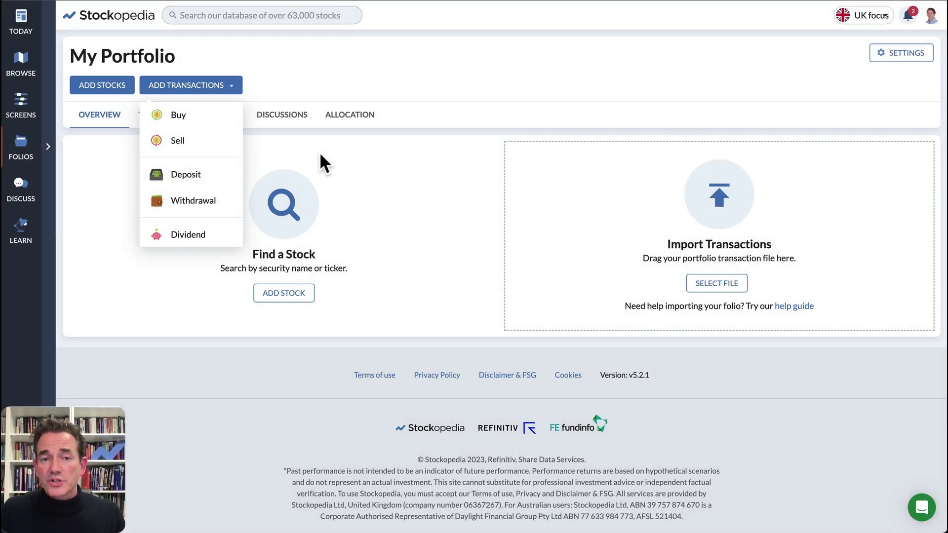
left_click(379, 65)
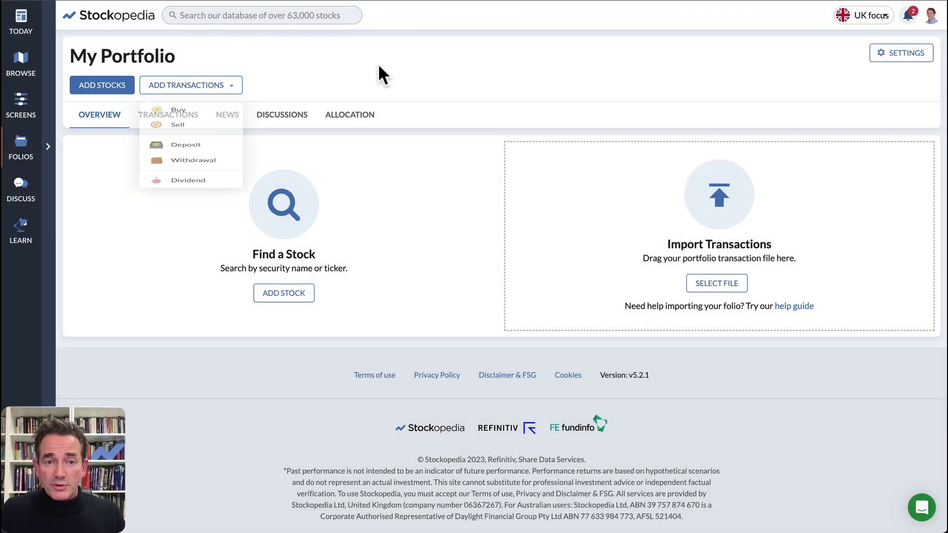
left_click(287, 296)
type("bp,tsl")
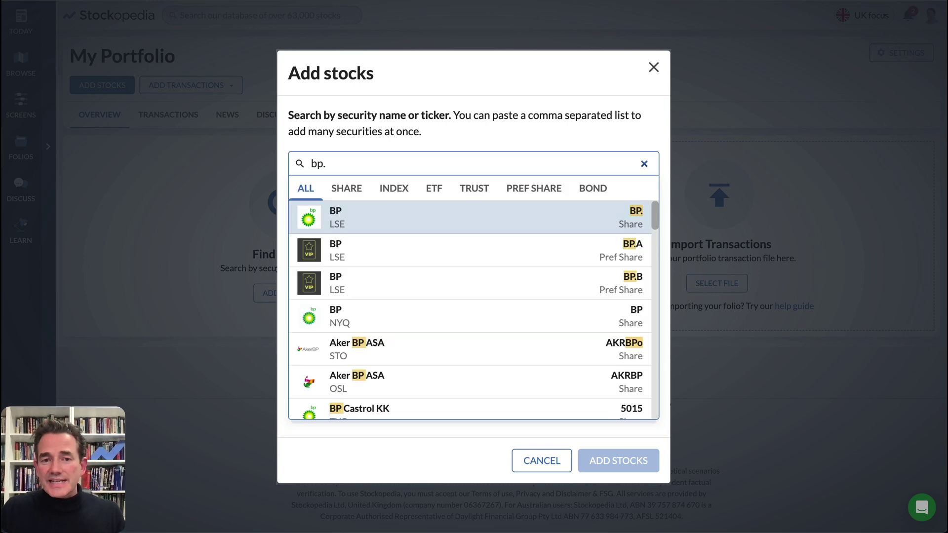
type("a")
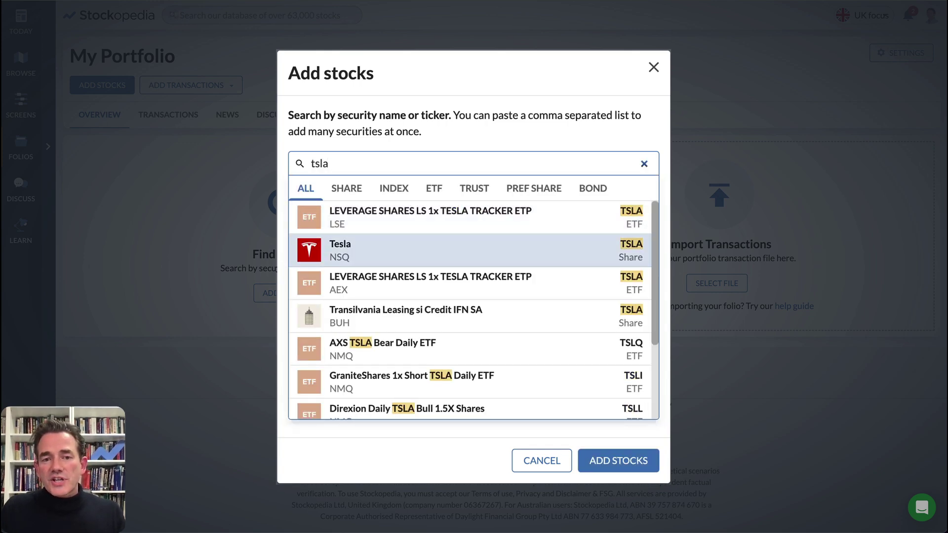
type(",aapl")
key("Down")
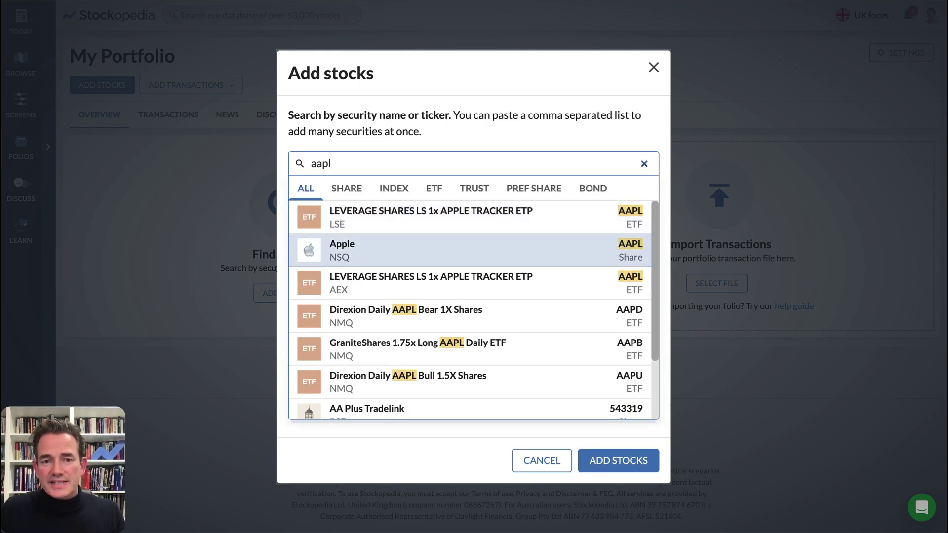
key("Return")
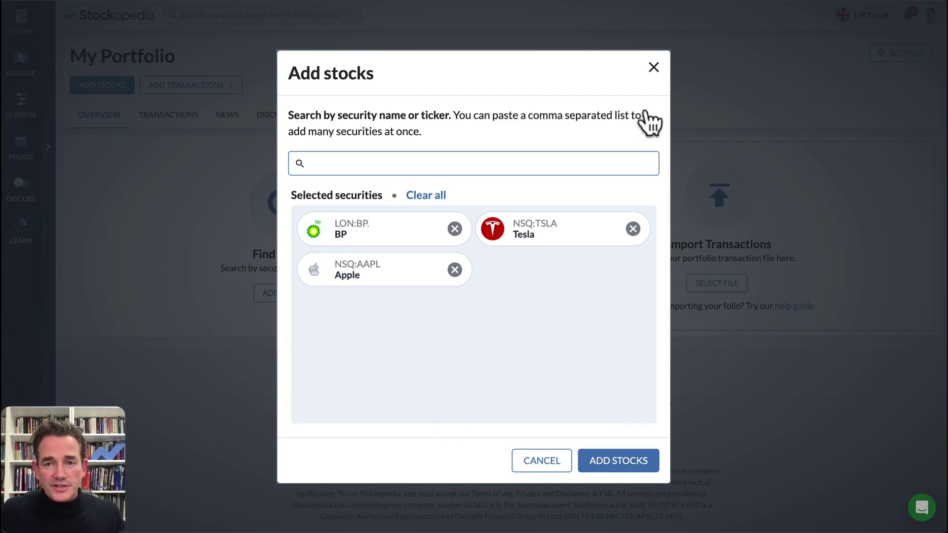
Step: Discard the stock picks and import Popular Stocks Portfolio.csv, accepting the column mapping and matched tickers
left_click(653, 67)
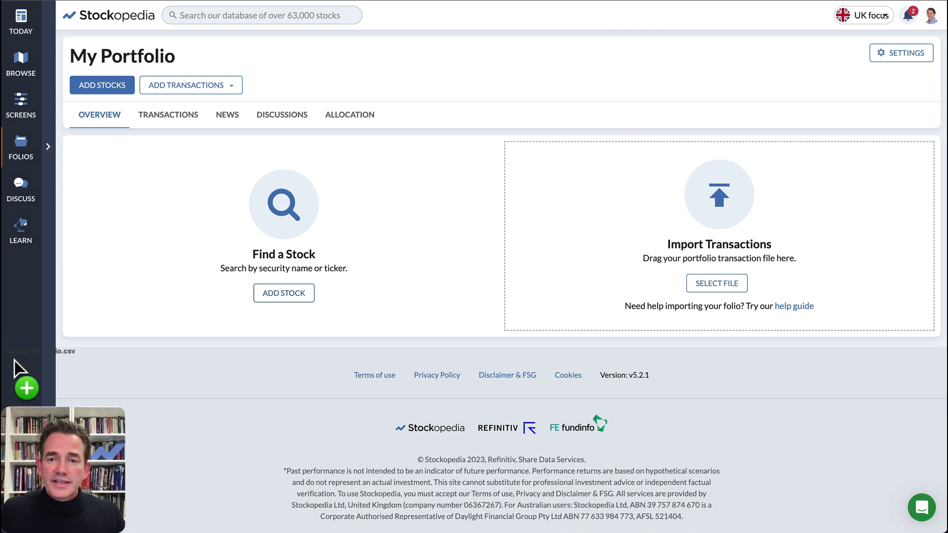
left_click_drag(40, 366, 692, 201)
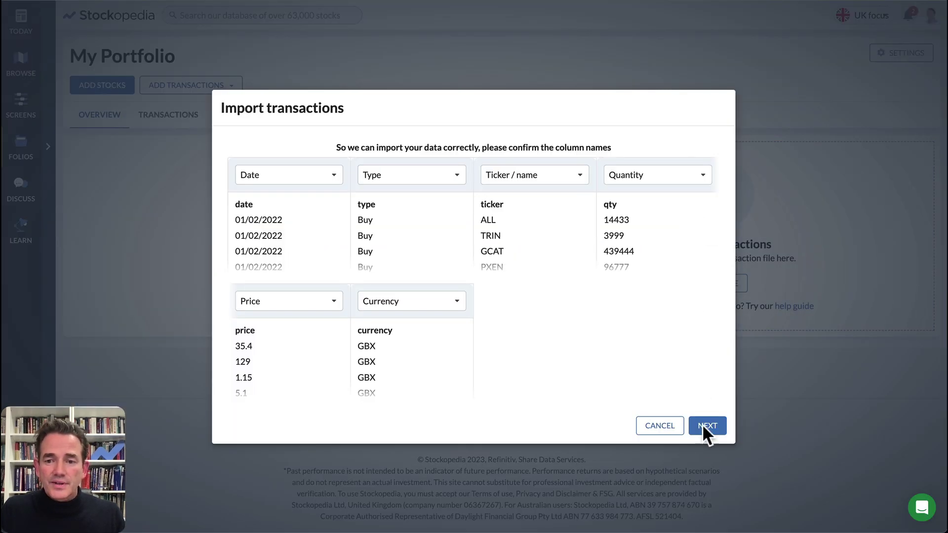
left_click(707, 429)
left_click(704, 516)
scroll(607, 358, "down", 3)
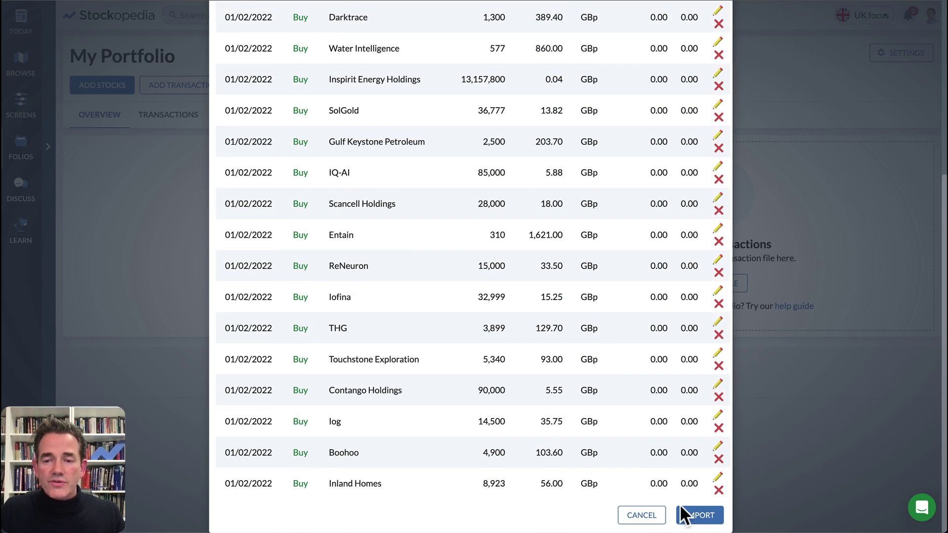
left_click(700, 516)
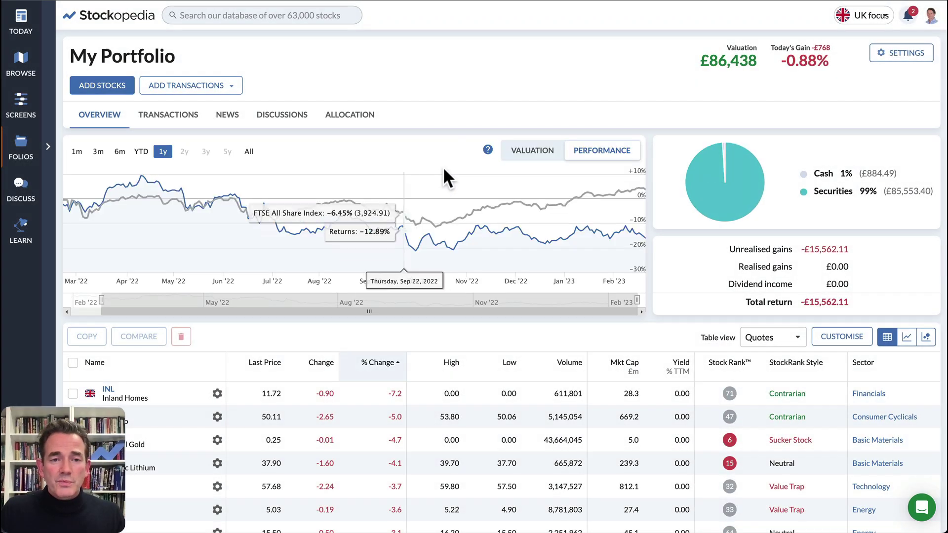
Step: Chart the folio's 6-month performance against the FTSE All Share, then view the holdings by daily % change
left_click(494, 145)
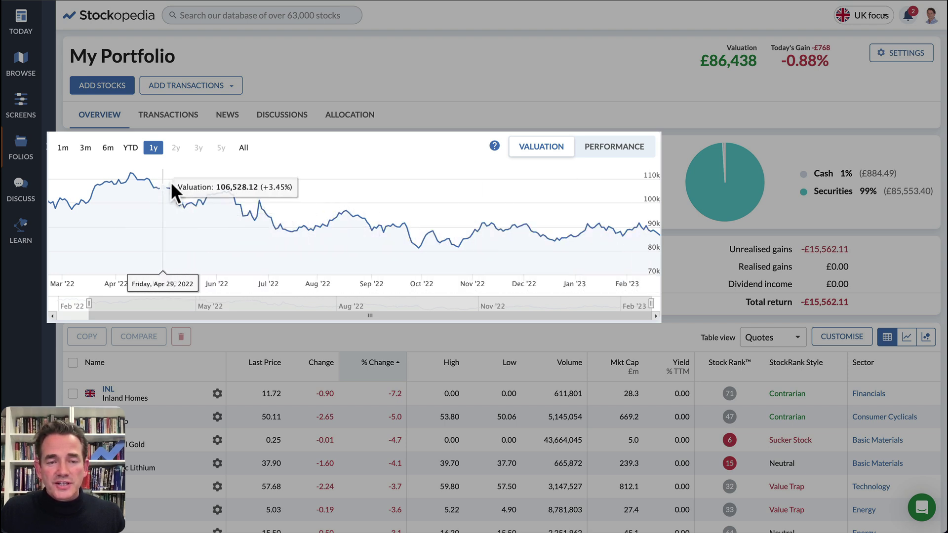
left_click(609, 146)
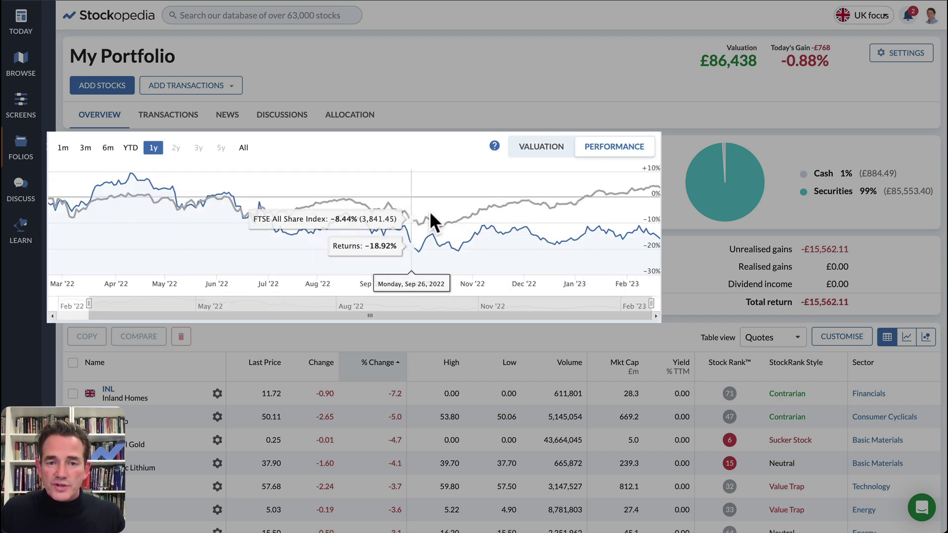
left_click(108, 148)
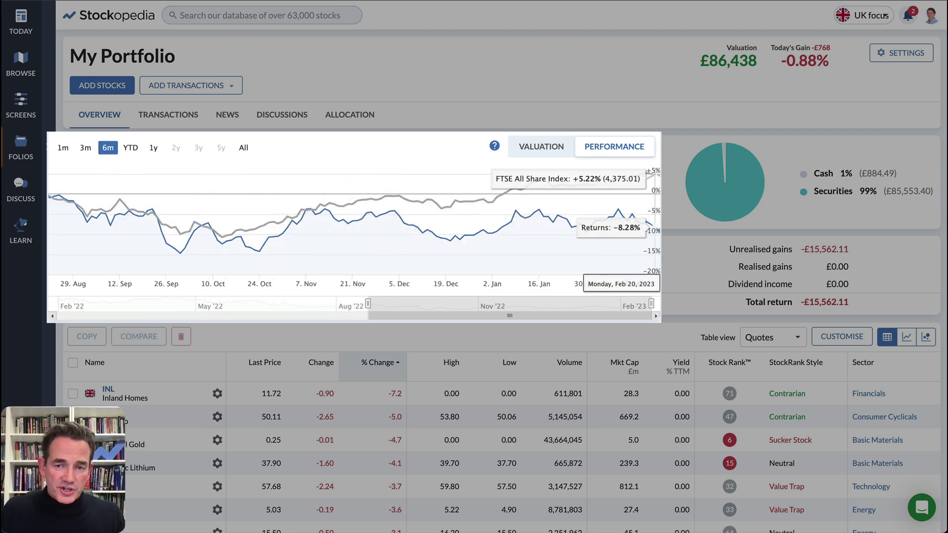
scroll(654, 251, "down", 6)
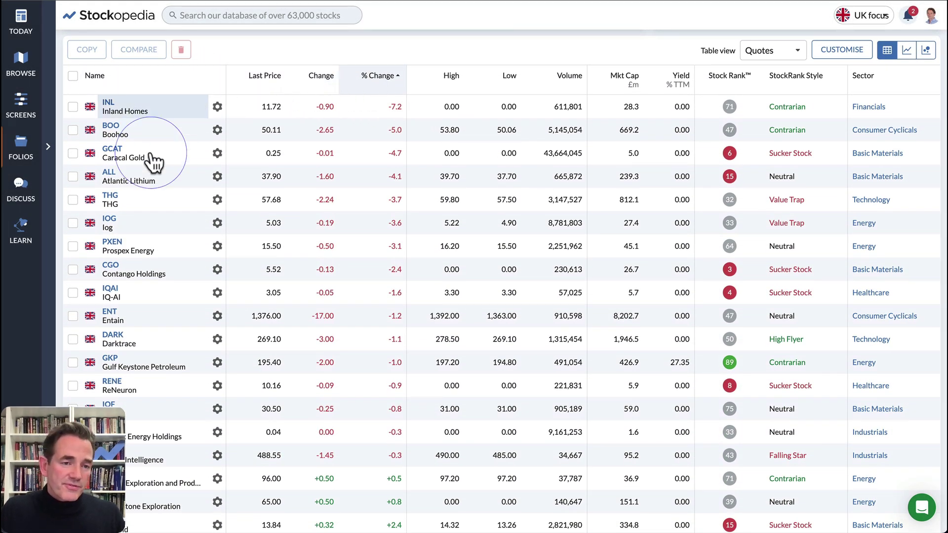
Step: Switch the table to the Holdings view sorted by Gain %, and bring up Customise table view
left_click(389, 76)
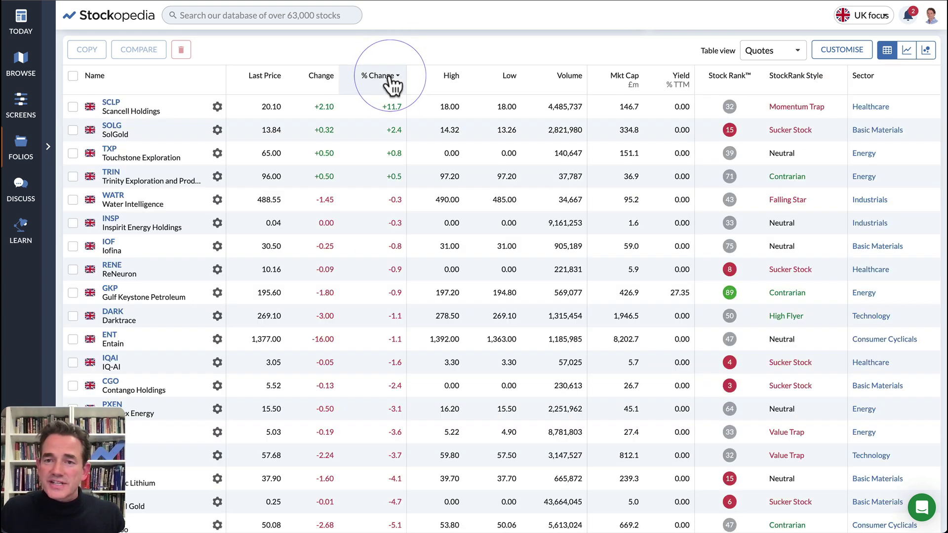
left_click(773, 52)
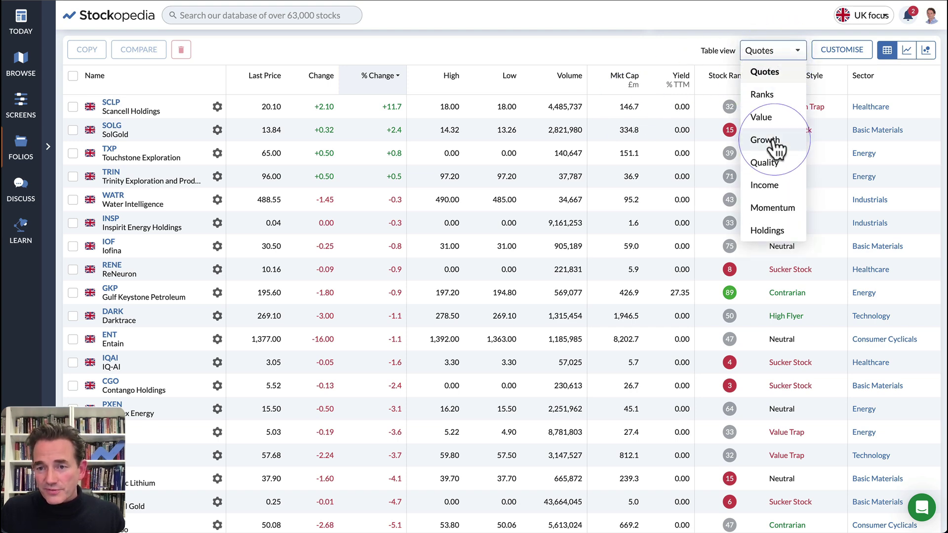
left_click(774, 229)
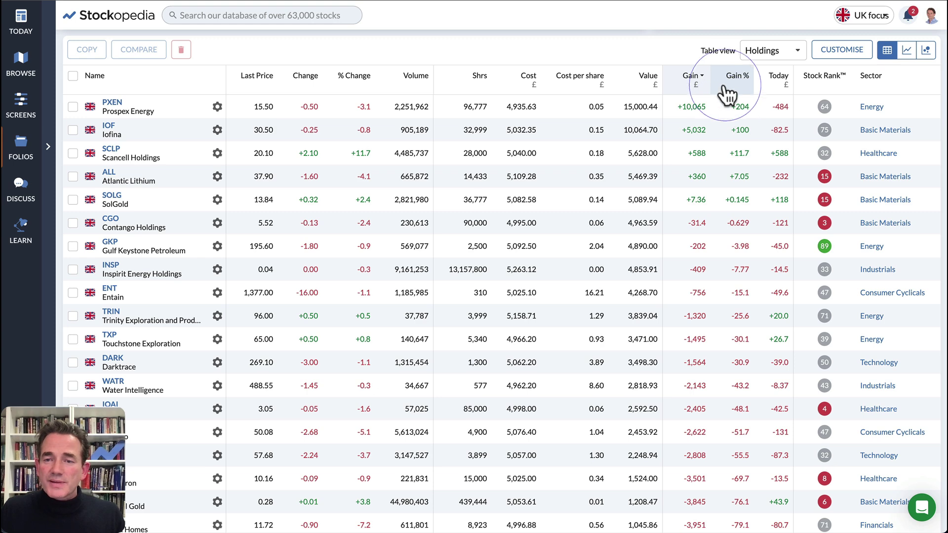
left_click(733, 77)
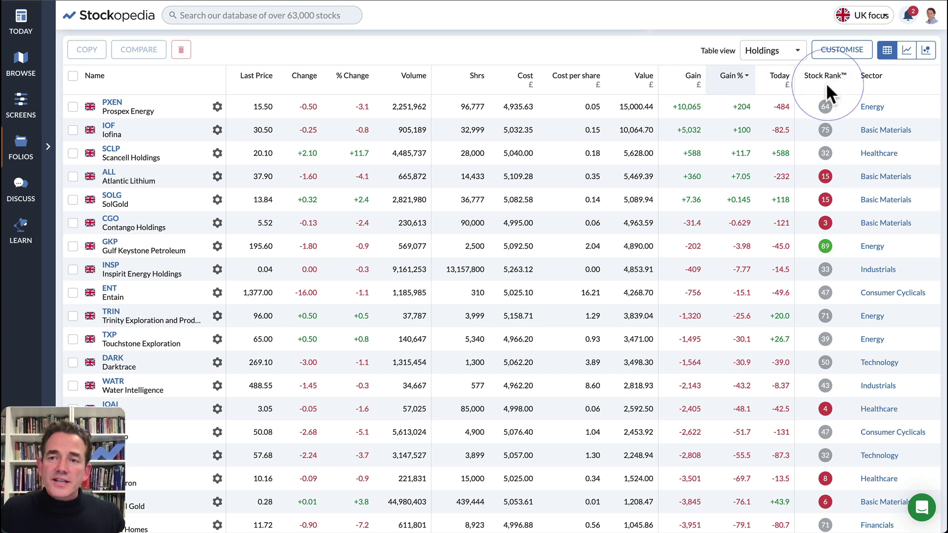
left_click(842, 51)
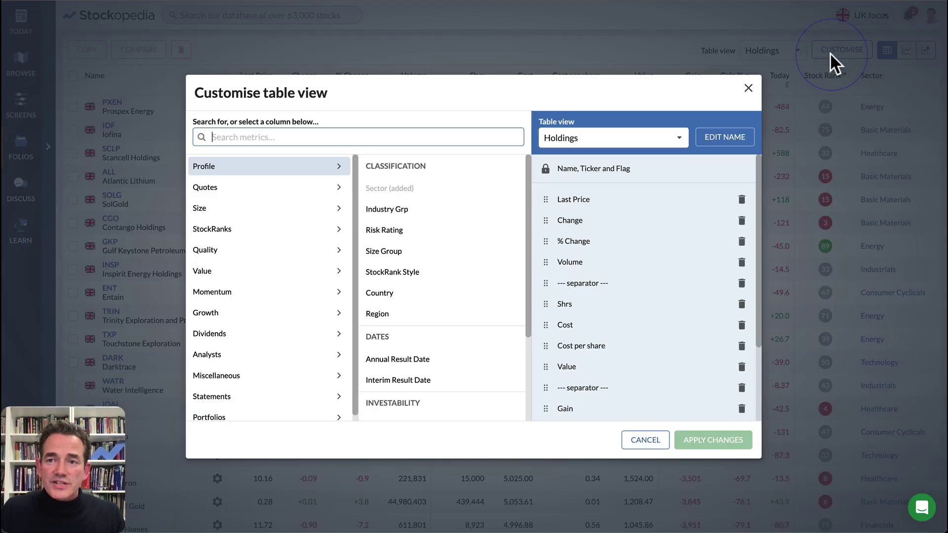
Step: Show the Ranks table view sorted by Stock Rank, led by Gulf Keystone Petroleum at 89
left_click(748, 88)
left_click(771, 56)
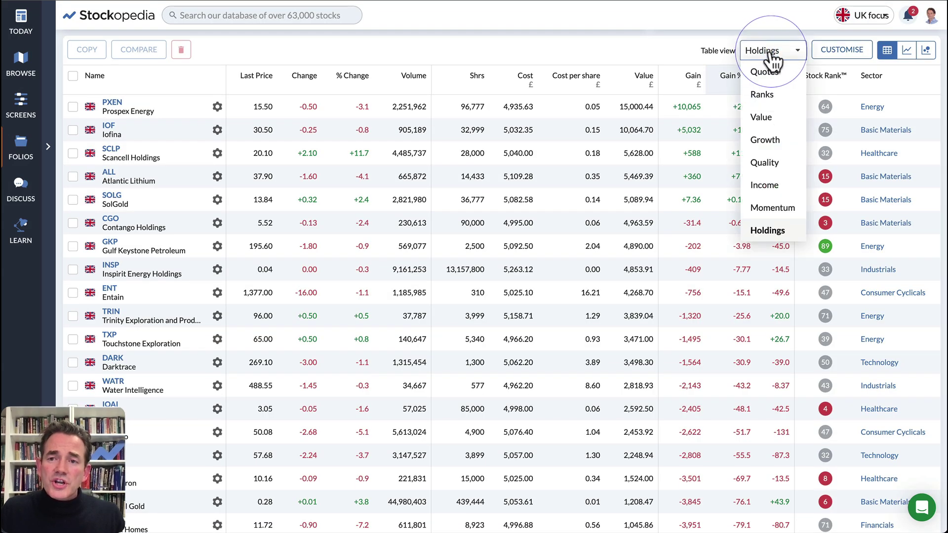
left_click(765, 96)
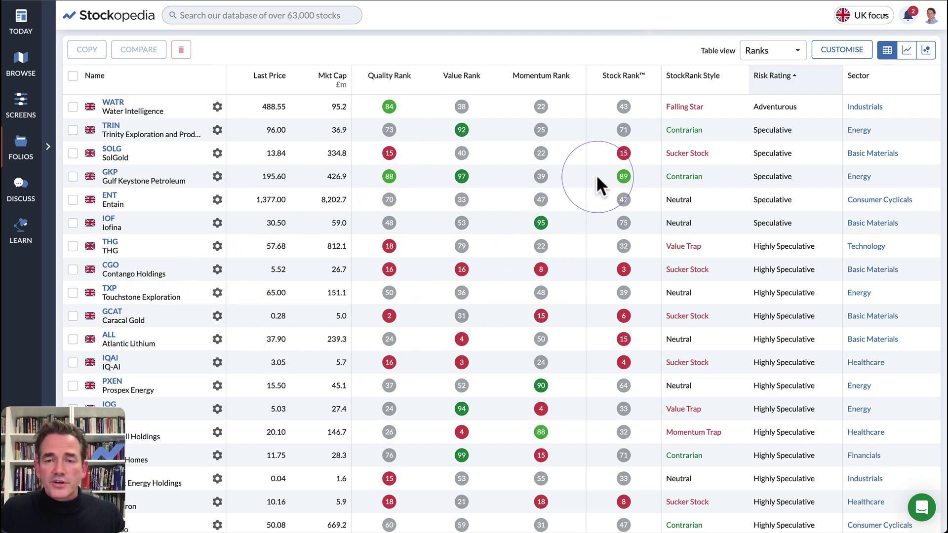
left_click(626, 82)
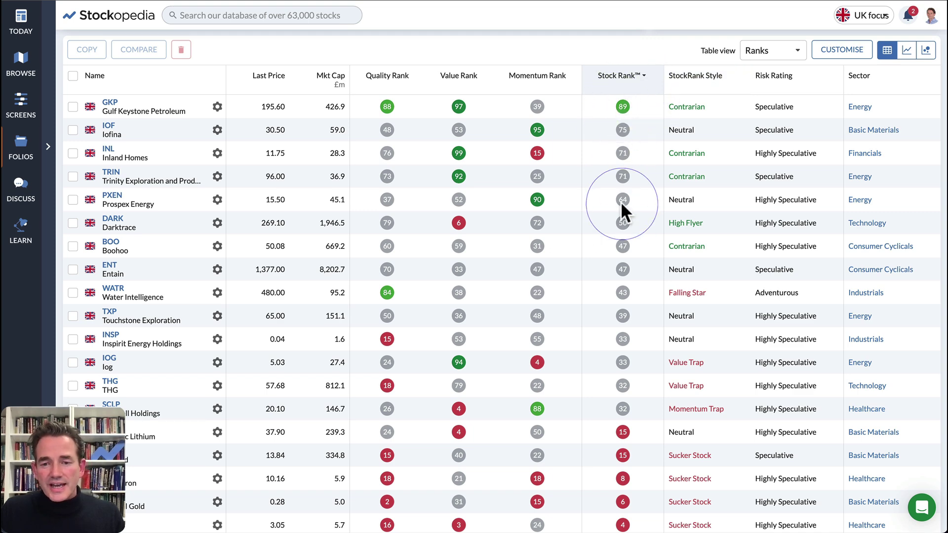
scroll(619, 212, "down", 3)
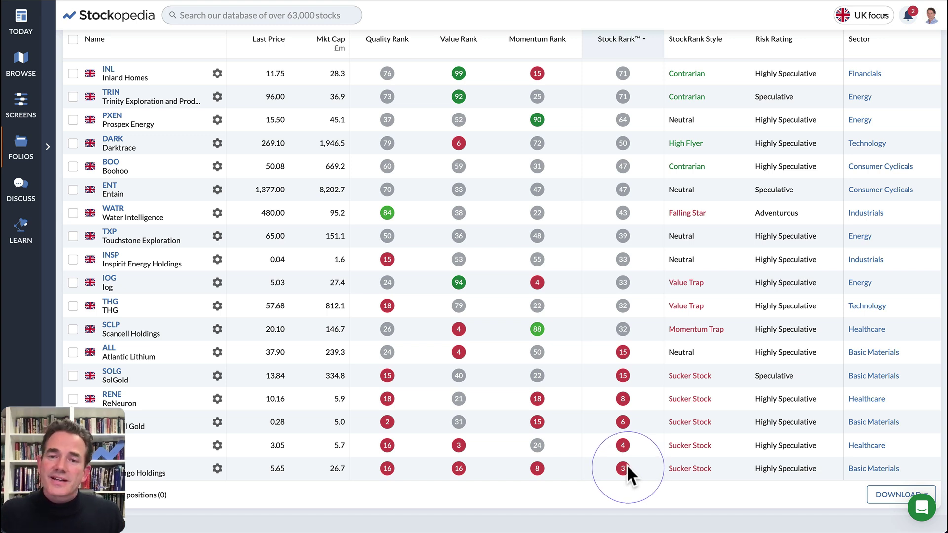
scroll(635, 453, "up", 1)
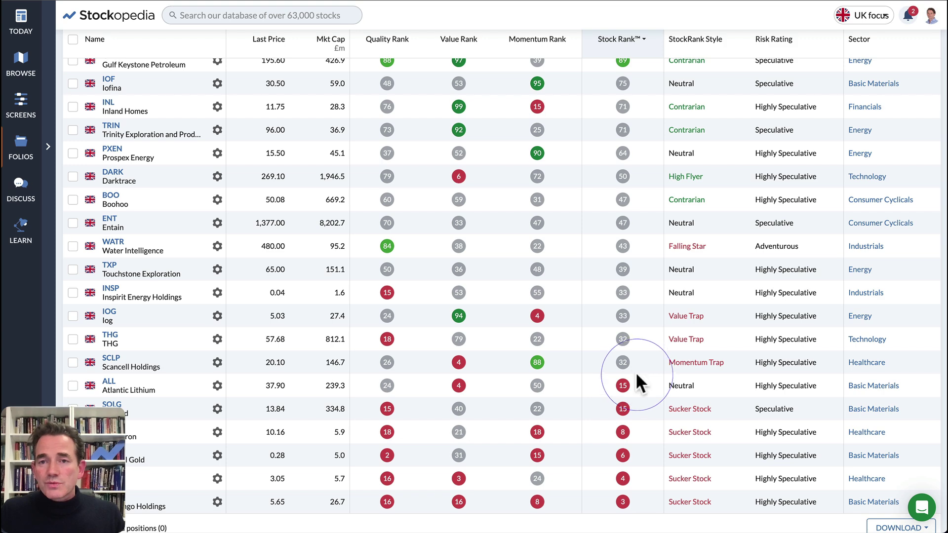
scroll(642, 296, "up", 1)
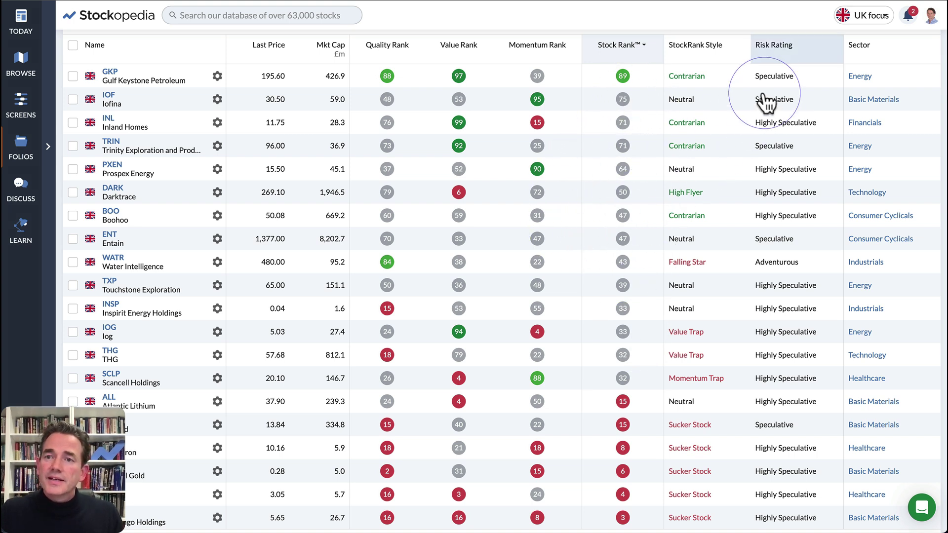
Step: Sort the holdings by Risk Rating
left_click(798, 51)
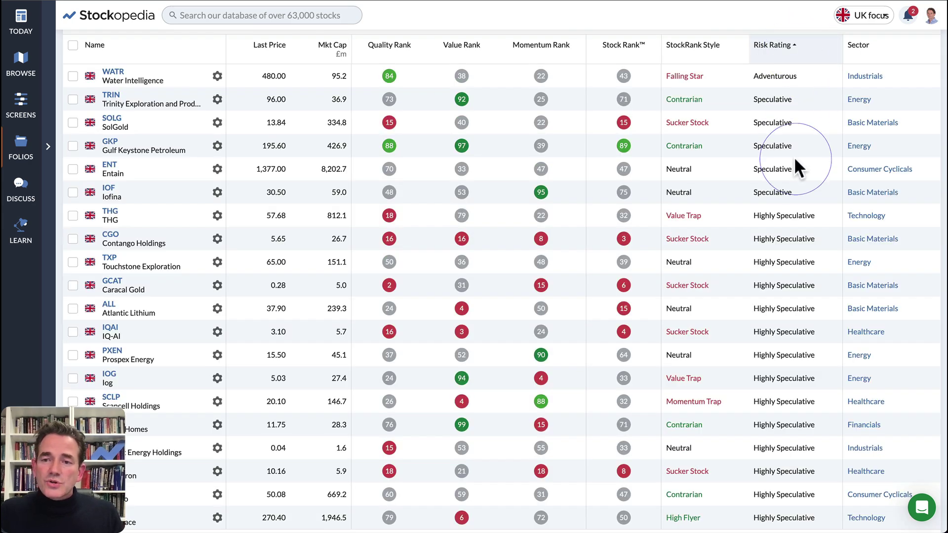
scroll(798, 124, "down", 1)
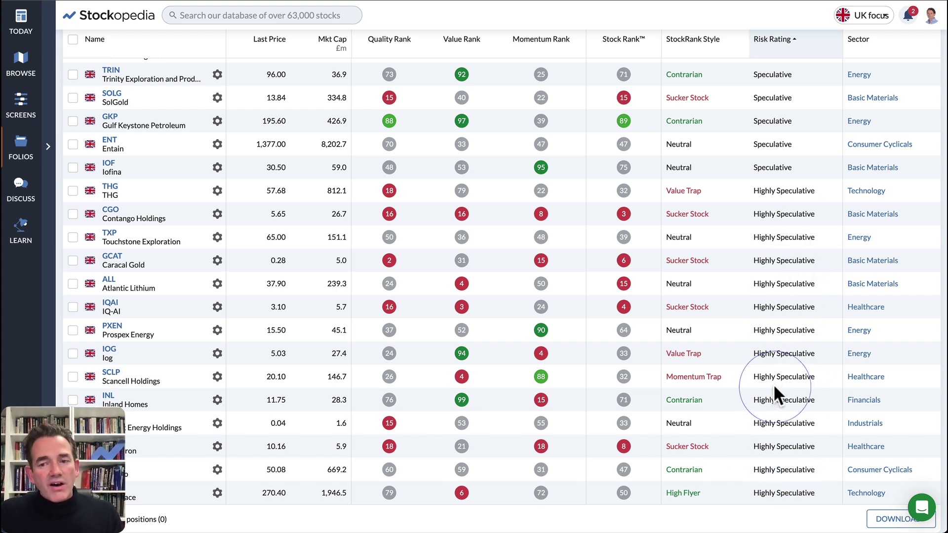
scroll(777, 188, "up", 2)
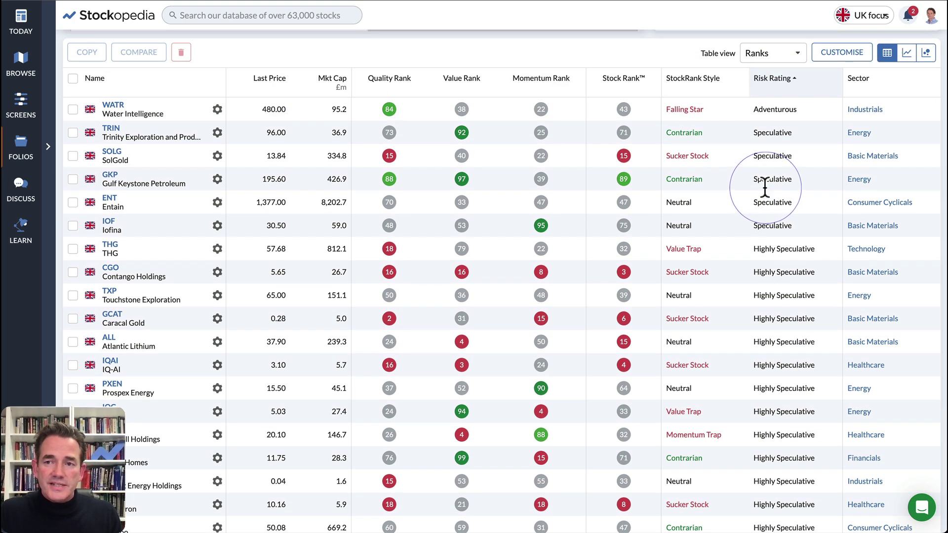
Step: Display the holdings as a grid of 1-year price charts with 50-day SMA and volume
left_click(907, 54)
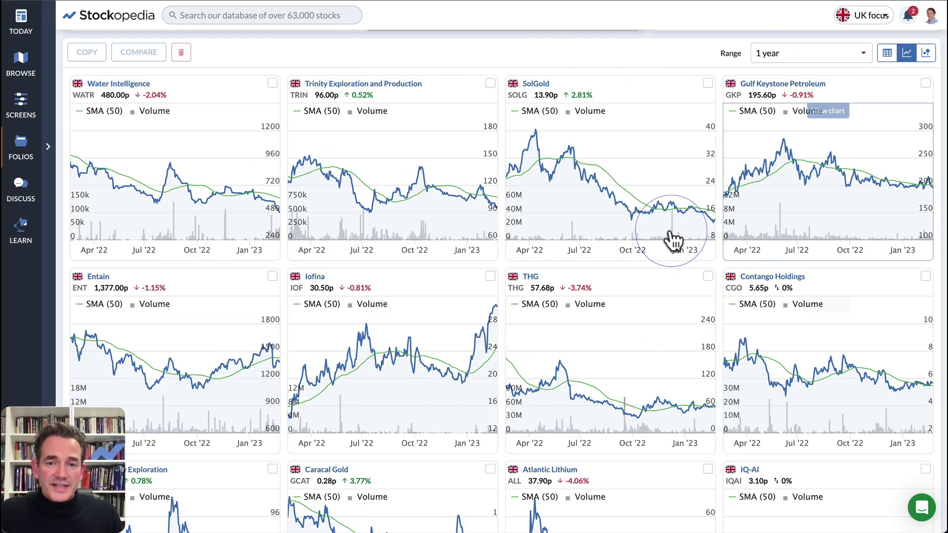
scroll(532, 469, "up", 2)
scroll(531, 433, "up", 4)
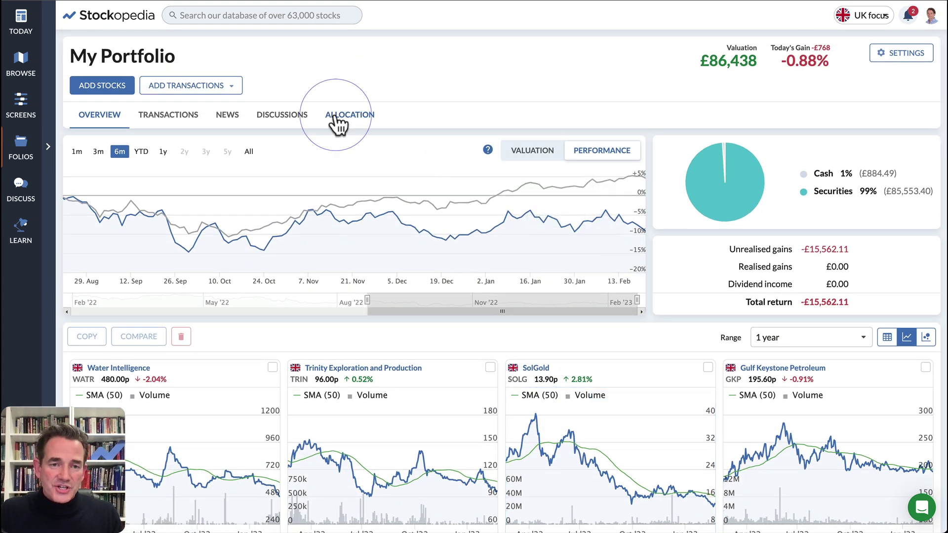
Step: View the folio's sector allocation against the FTSE All Share, checking the Healthcare slice
left_click(351, 127)
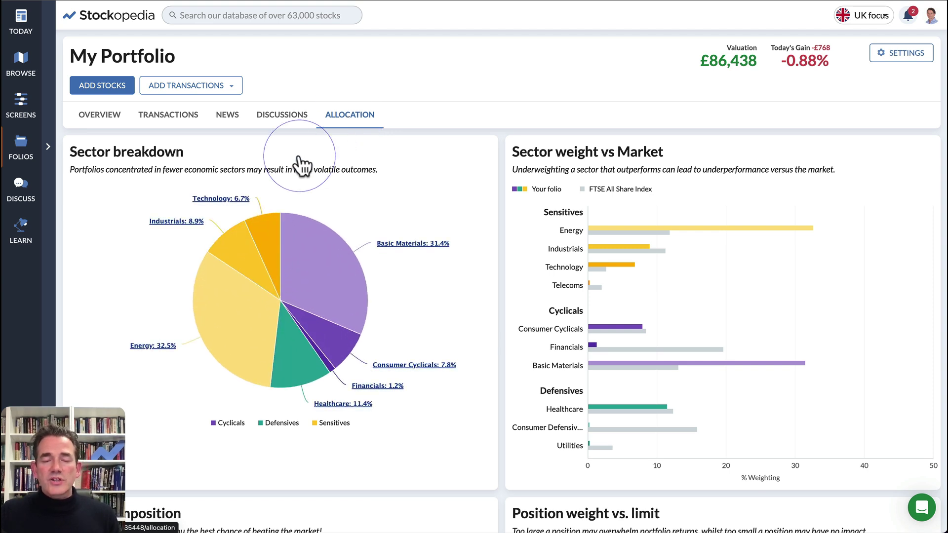
left_click(303, 354)
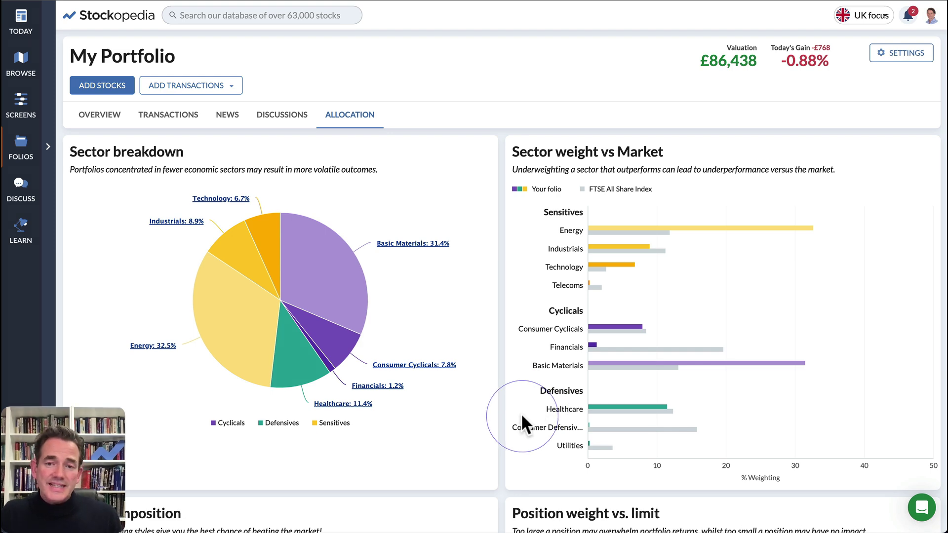
scroll(520, 414, "down", 9)
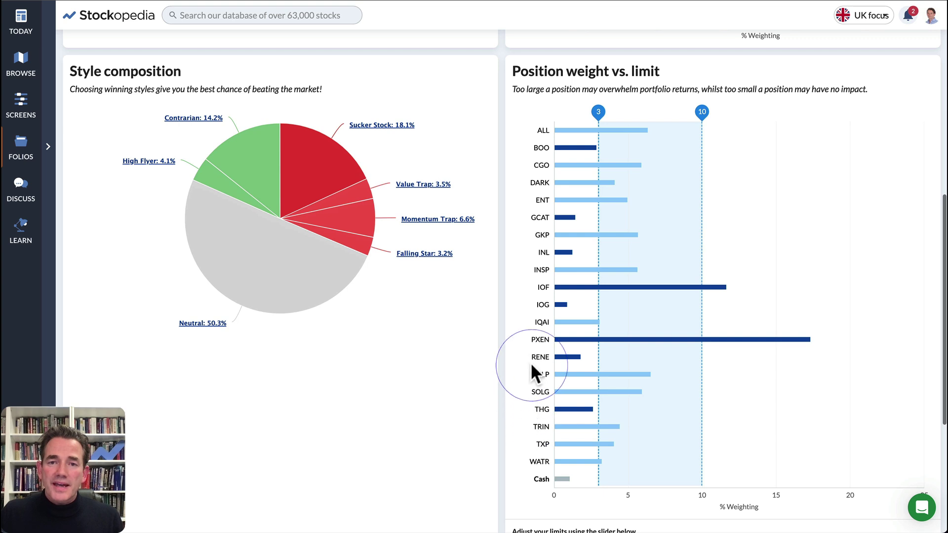
triple_click(610, 73)
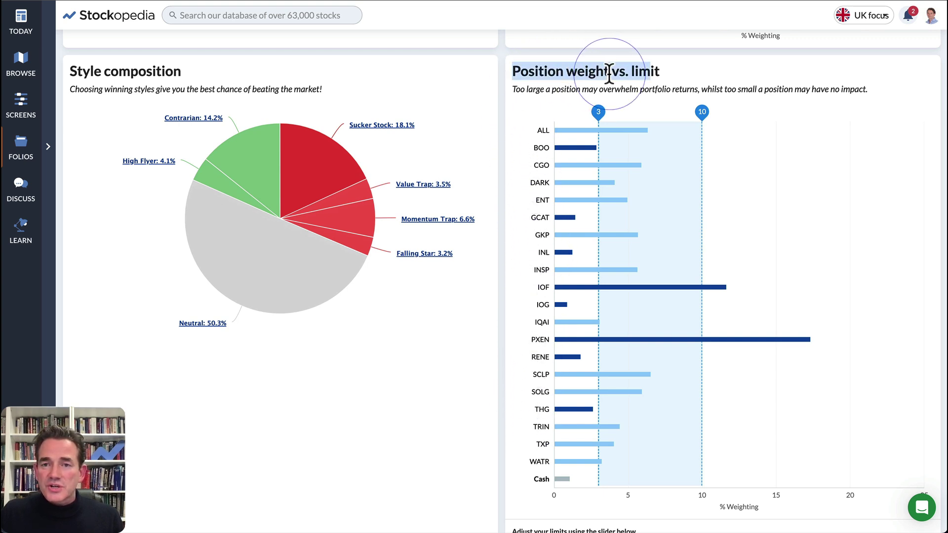
left_click(672, 75)
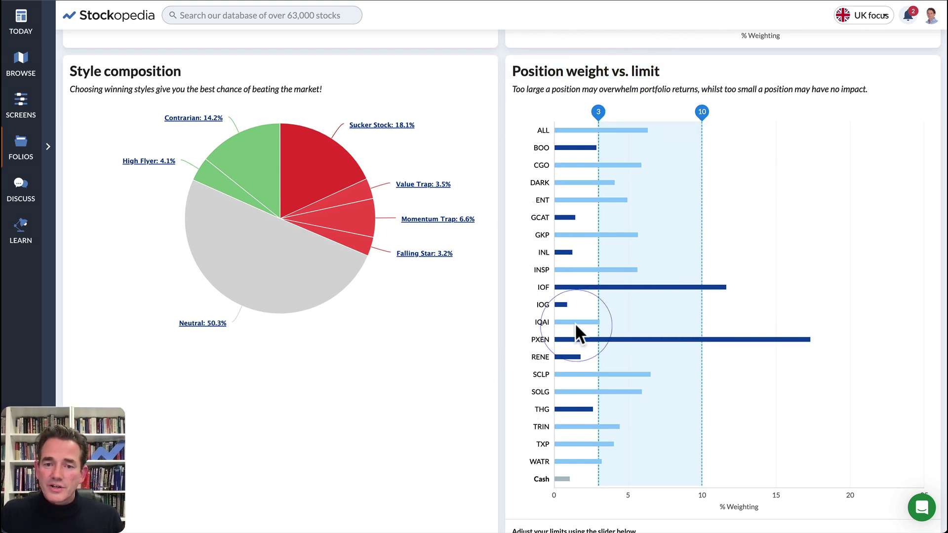
mouse_move(650, 341)
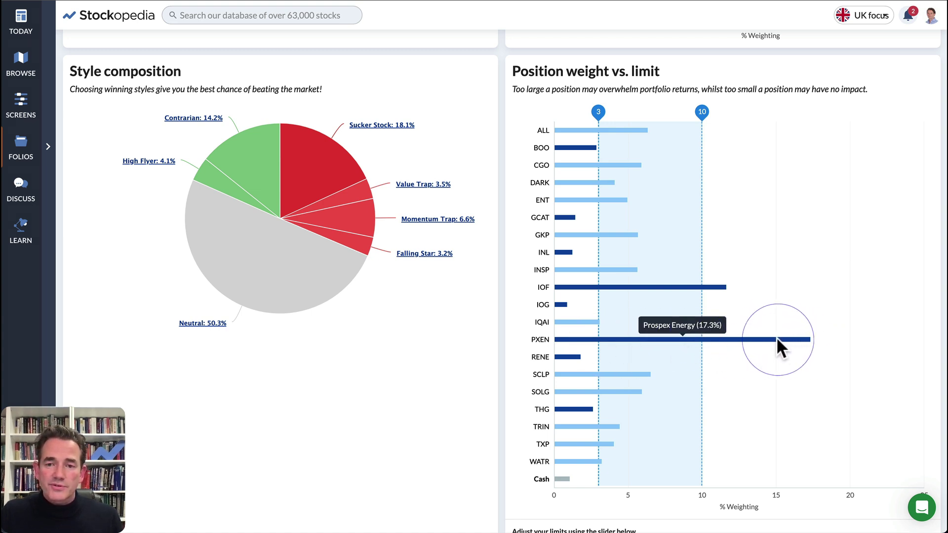
mouse_move(559, 311)
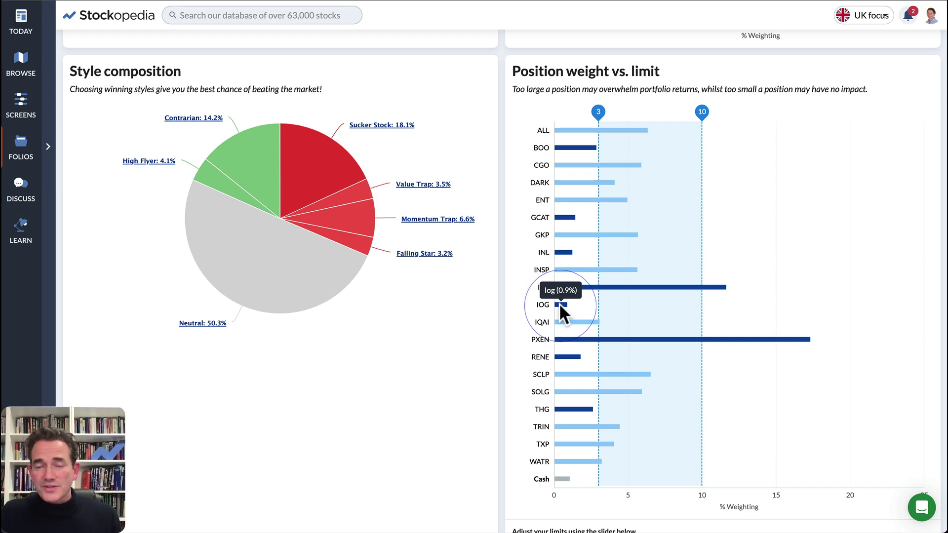
scroll(561, 311, "up", 10)
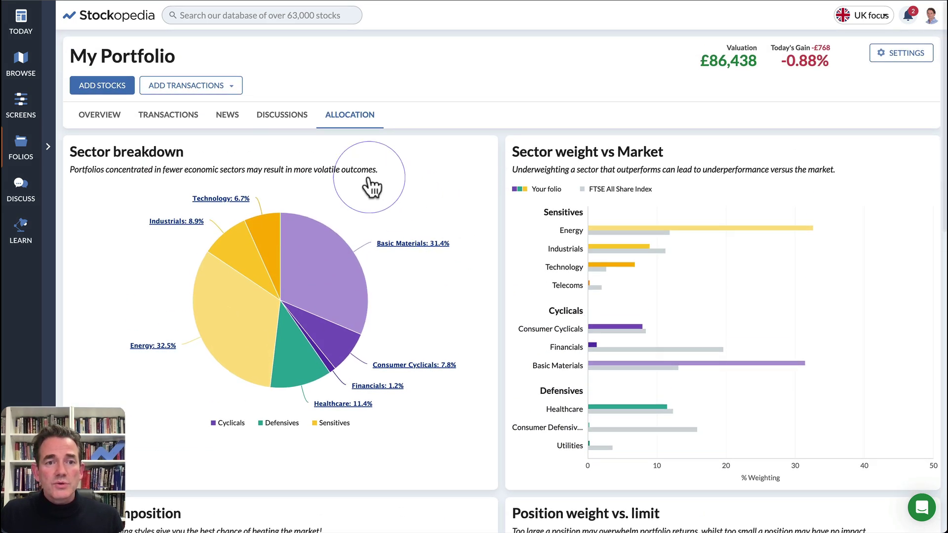
Step: View the News, then the Discussions threads for My Portfolio's stocks
left_click(228, 119)
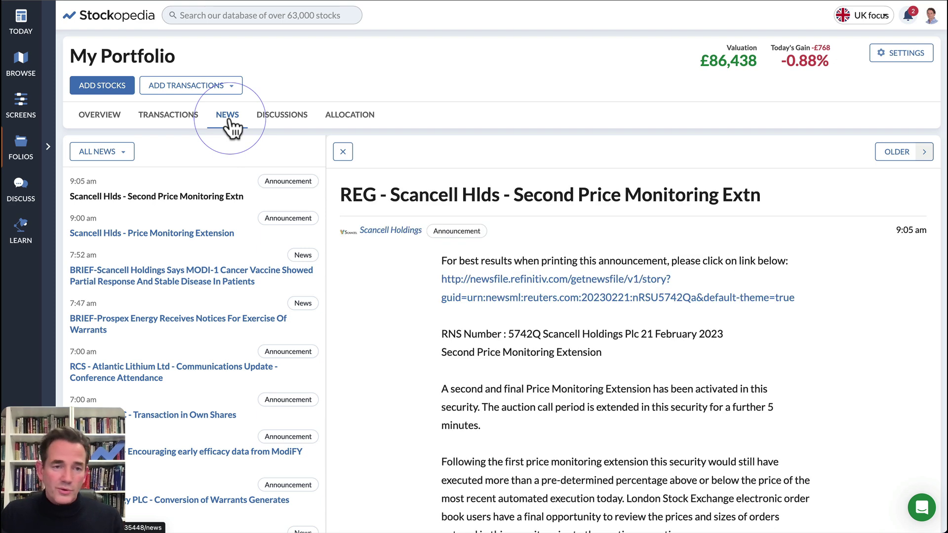
left_click(278, 121)
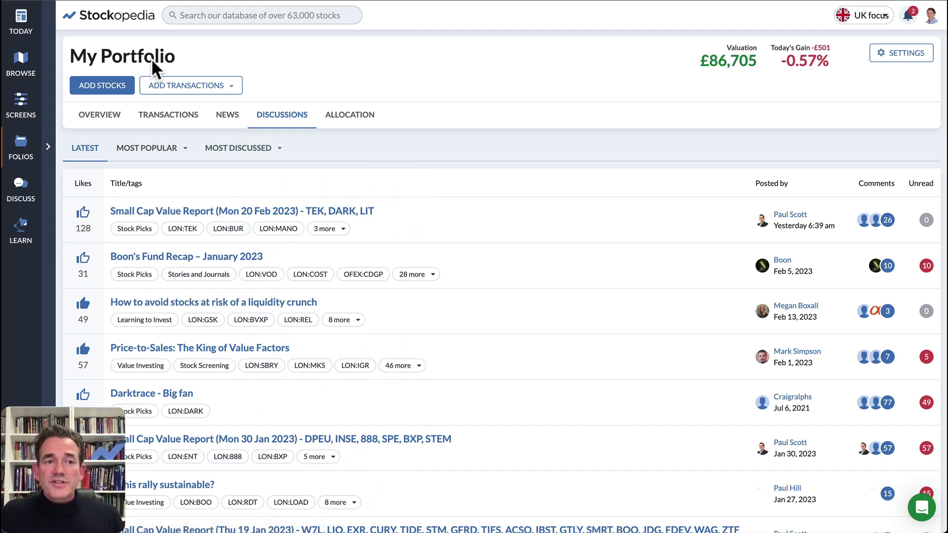
Step: Go to the Today dashboard and scroll down to the News and My Folios panels
left_click(25, 22)
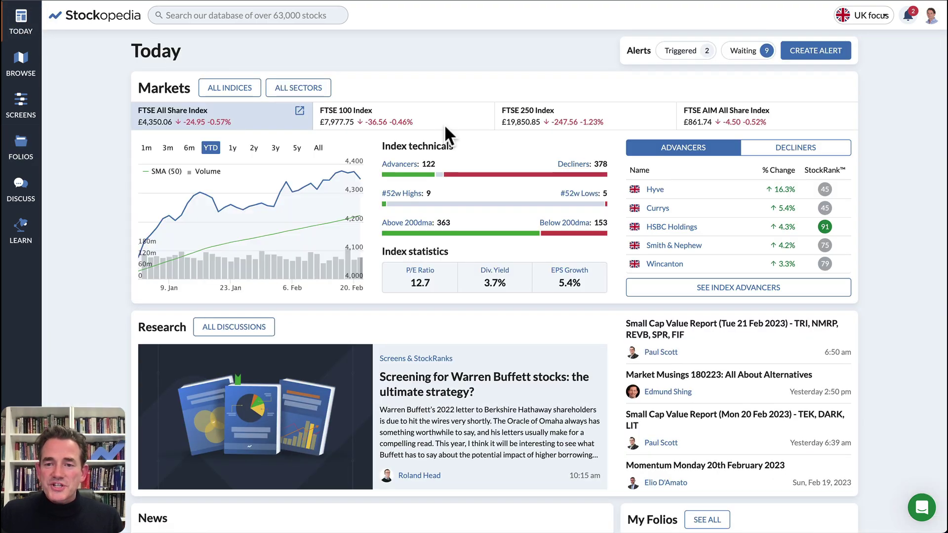
scroll(606, 188, "down", 5)
scroll(622, 177, "down", 2)
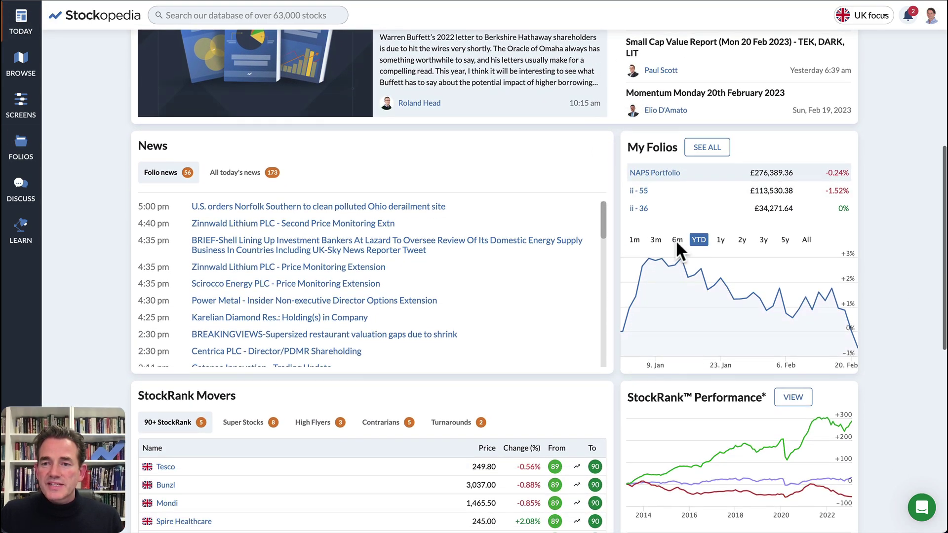